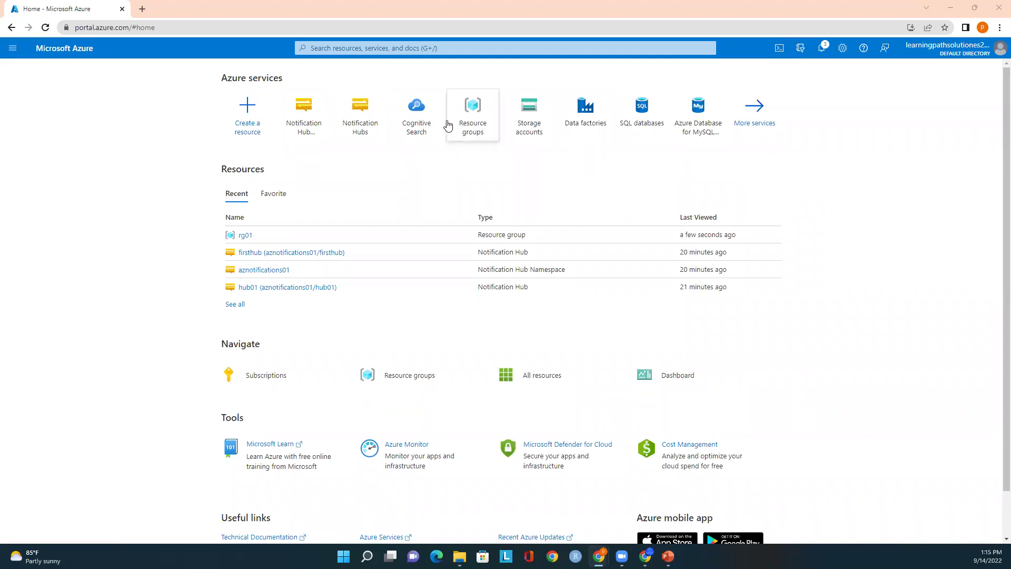
Step: Search for the Notification Hubs service and start creating a notification hub
left_click(367, 47)
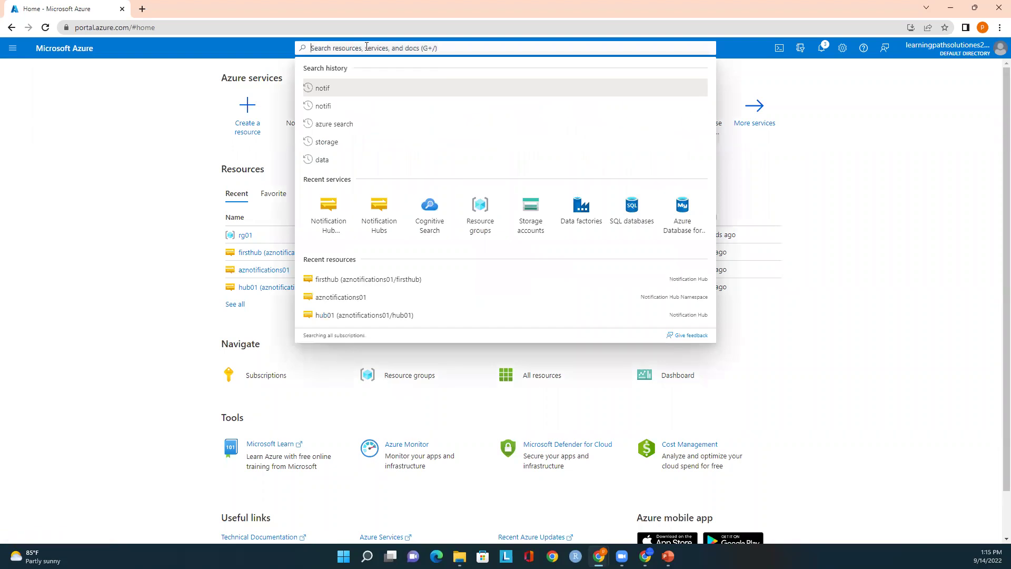
type("notifi")
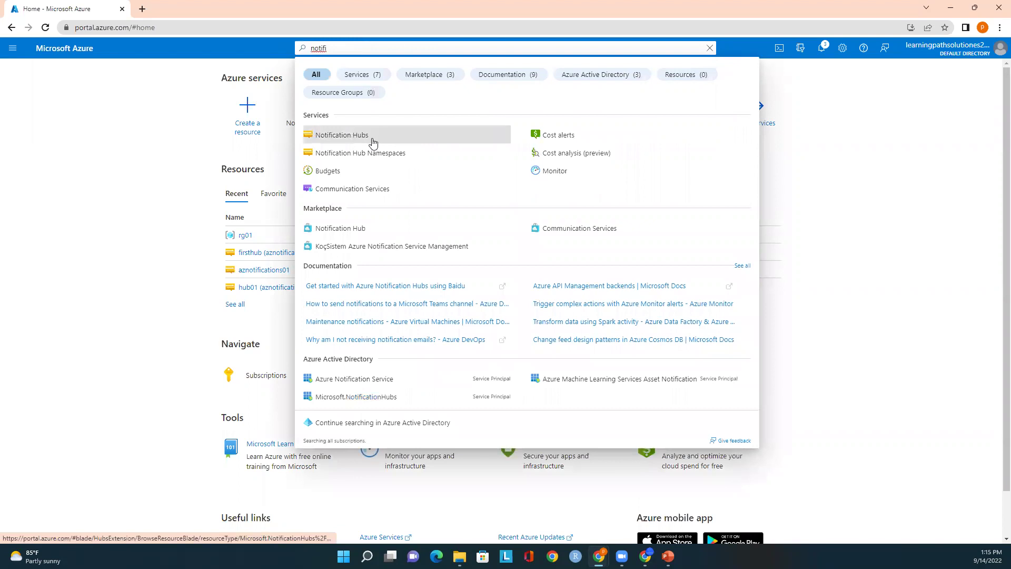
left_click(369, 138)
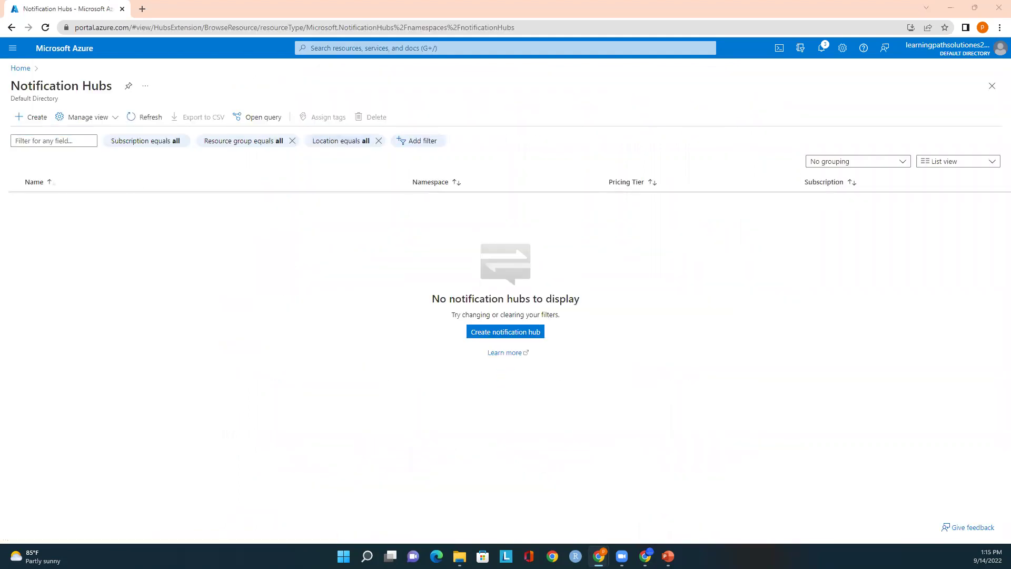
left_click(33, 118)
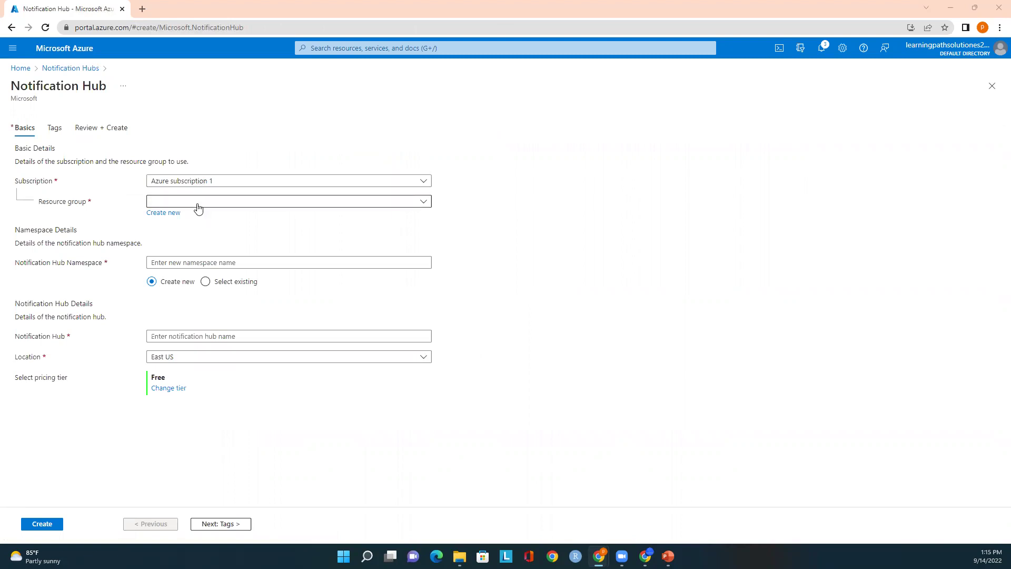
Step: Create a new resource group named rg01 for the notification hub
left_click(170, 218)
type("r")
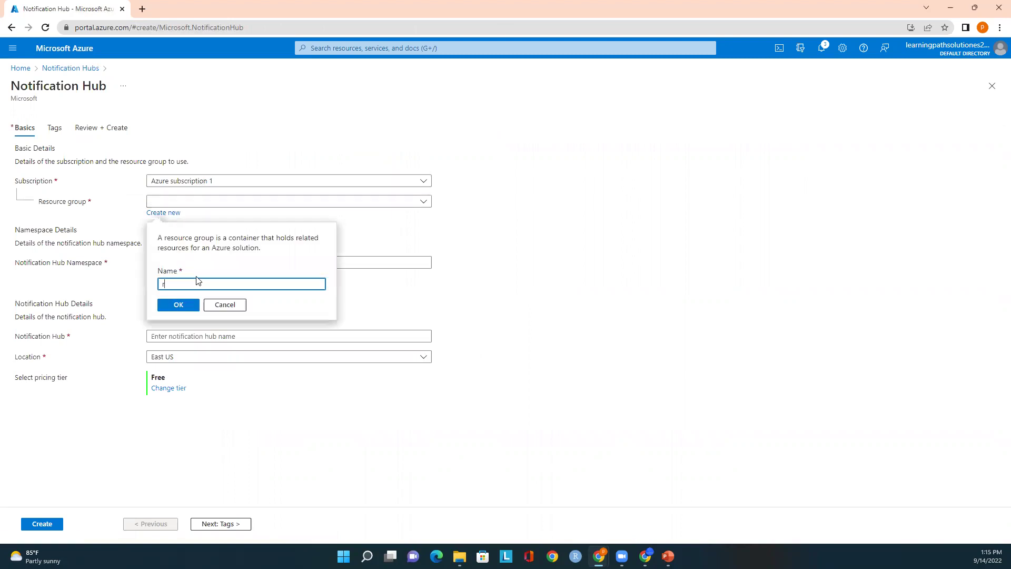
type("g01")
left_click(174, 308)
Step: Name the new notification hub namespace notificationhubnamespace-01
left_click(191, 261)
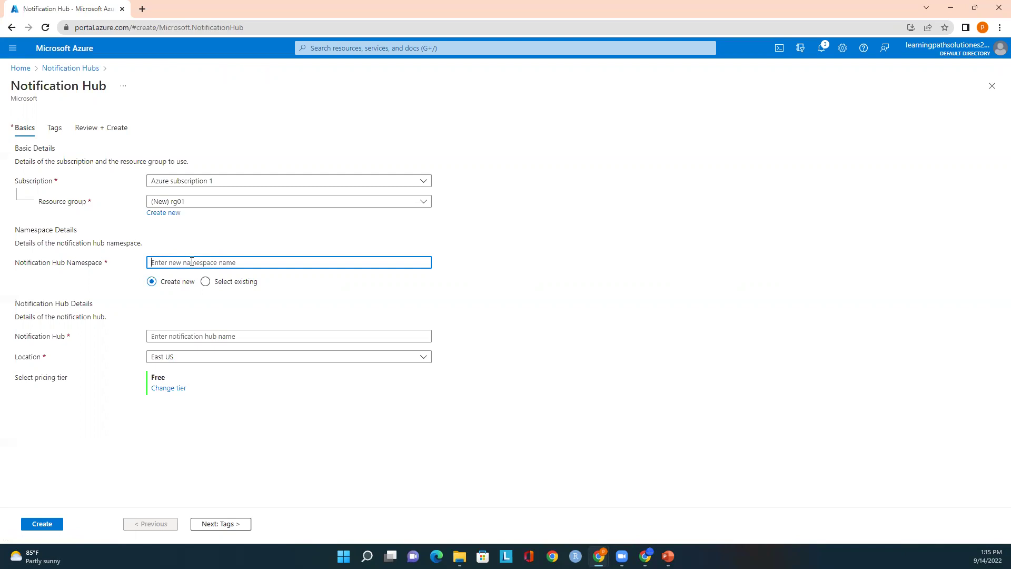
type("notificationname")
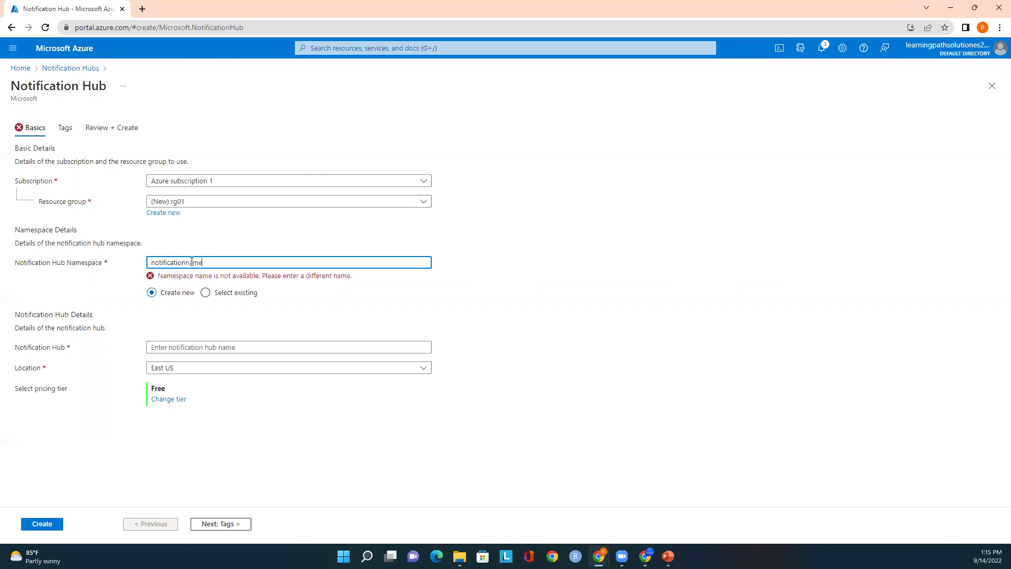
type("01")
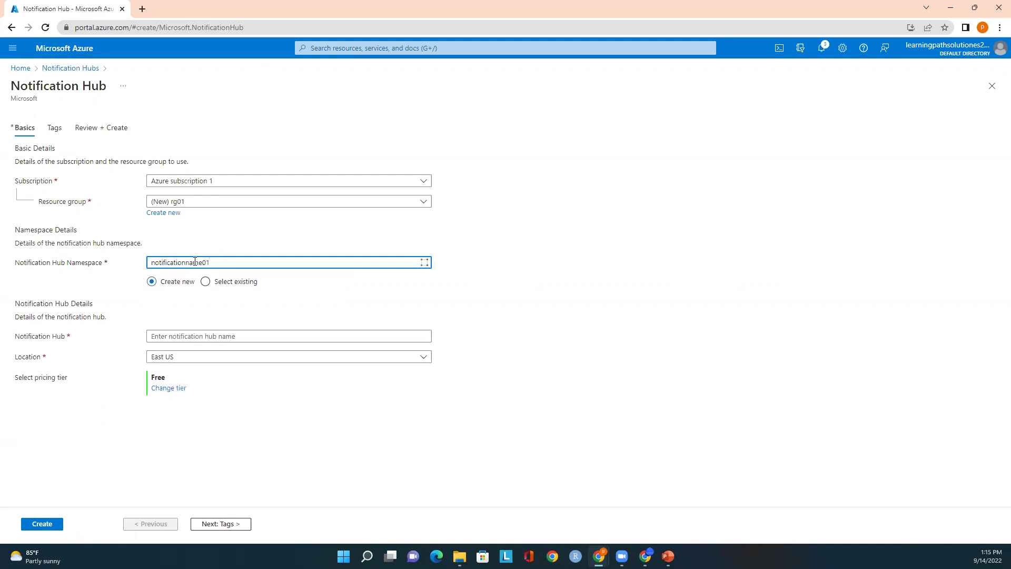
left_click(227, 283)
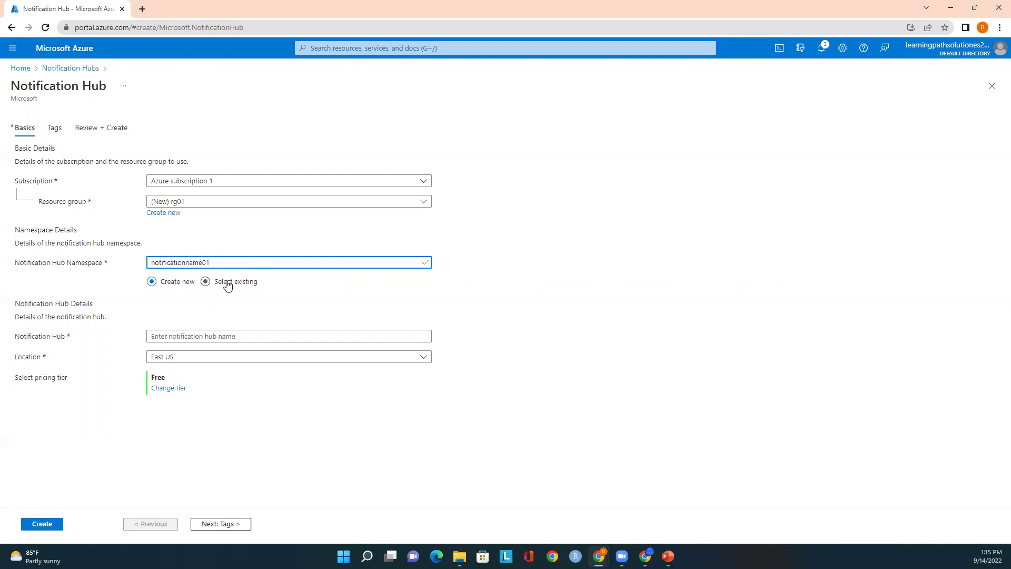
left_click(190, 262)
type("hub")
left_click(214, 262)
type("space")
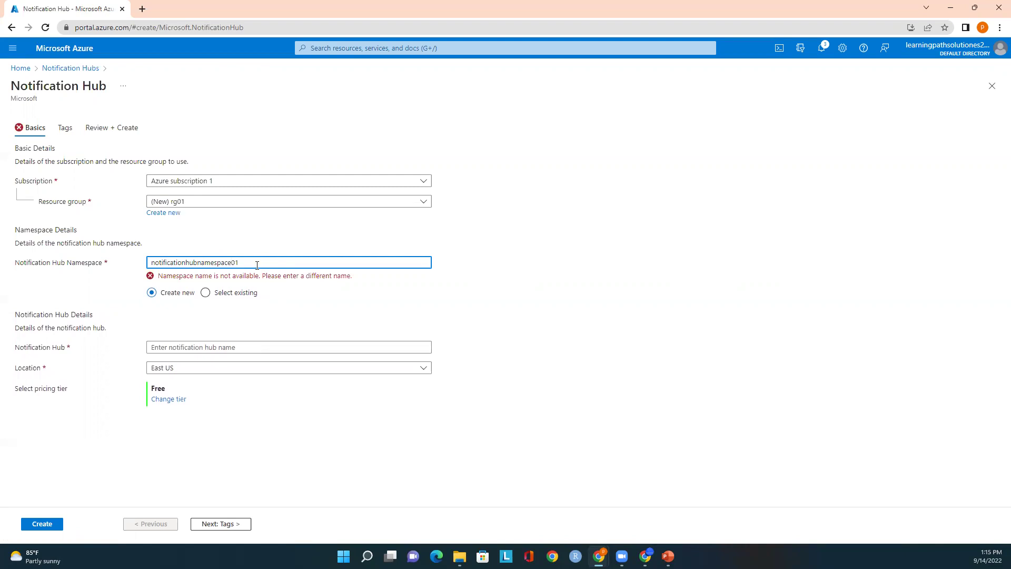
type("-")
left_click(285, 282)
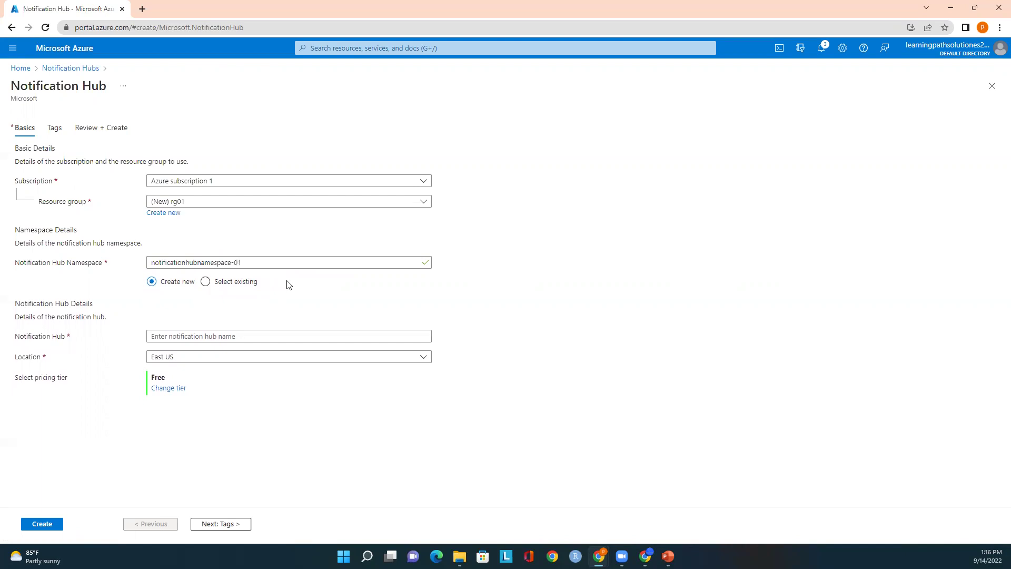
Step: Name the notification hub notifyhub01 and choose the Free pricing tier for its namespace
left_click(171, 333)
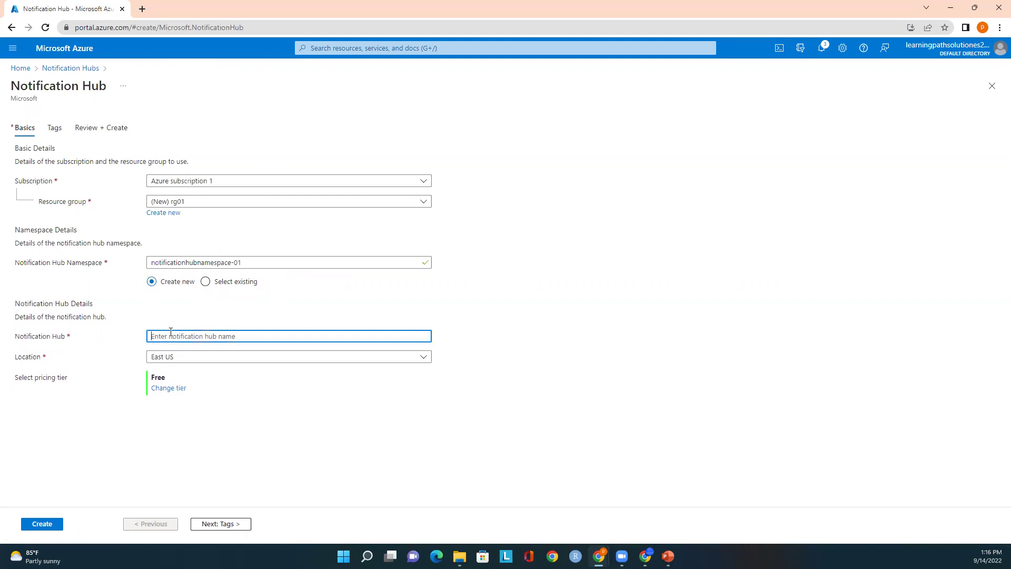
type("notifyHub01")
left_click(159, 389)
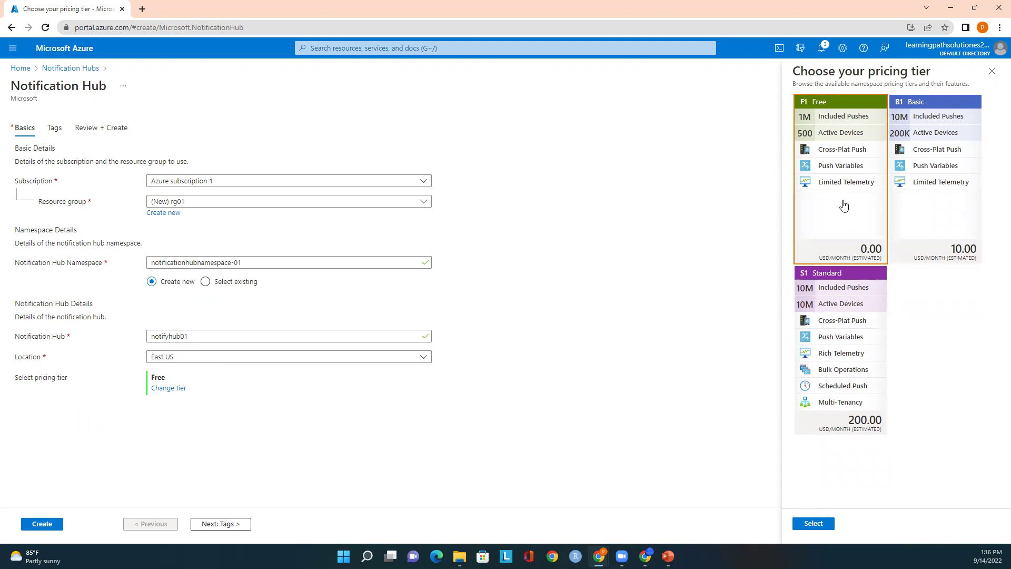
left_click(923, 210)
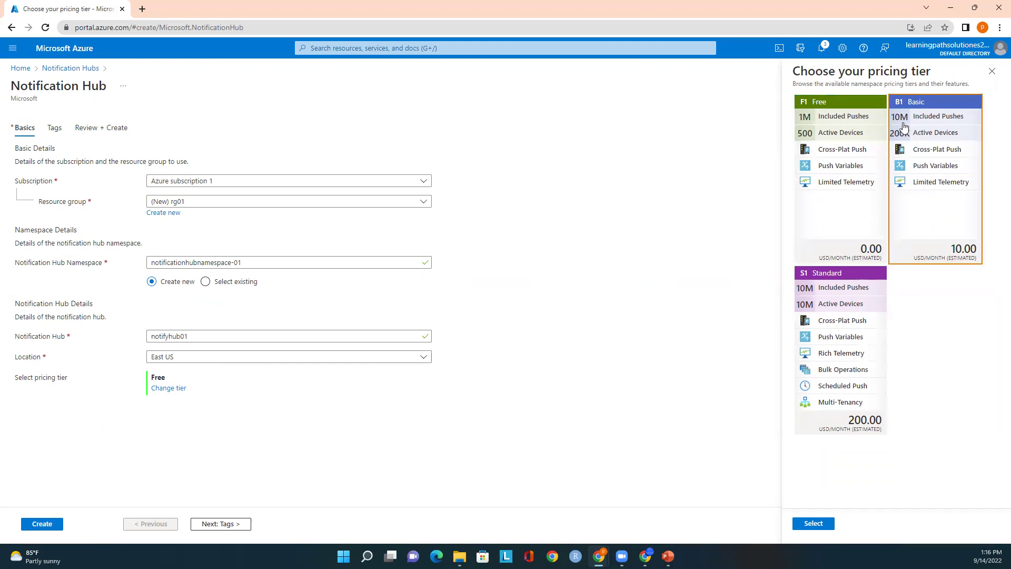
left_click(838, 131)
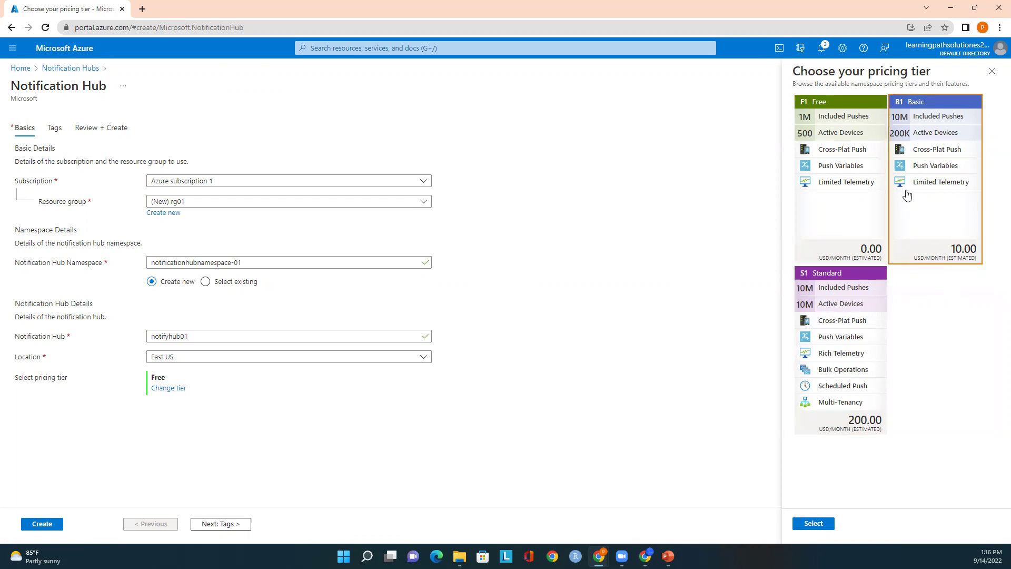
left_click(843, 231)
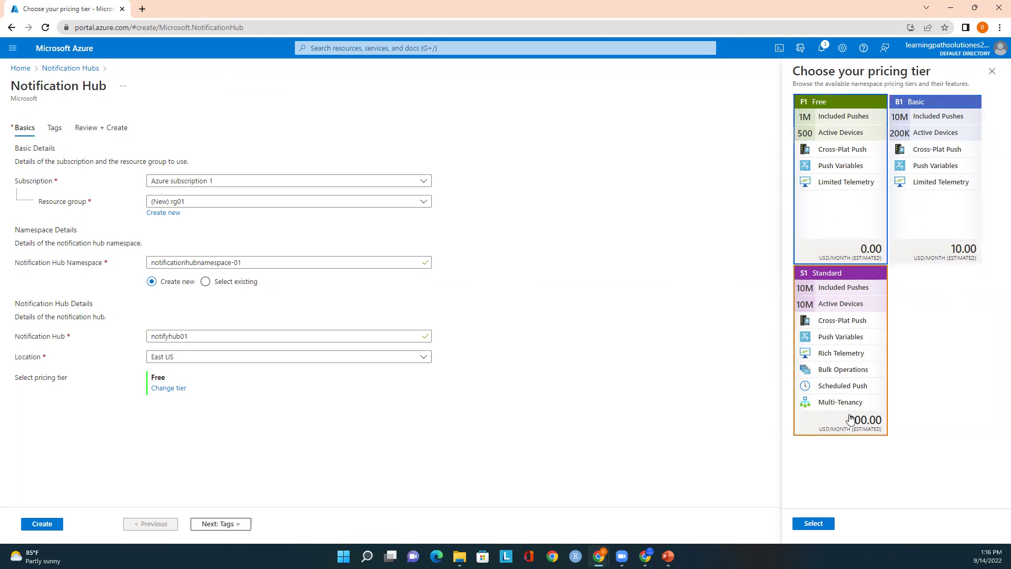
left_click(827, 524)
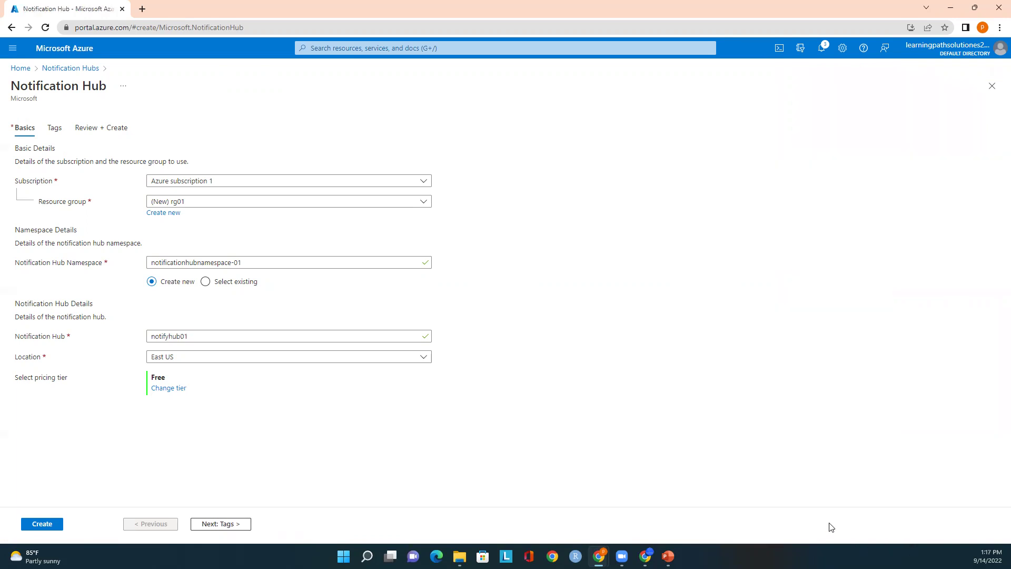
Step: Leave the tags empty, review the basics summary and create the notification hub
left_click(221, 524)
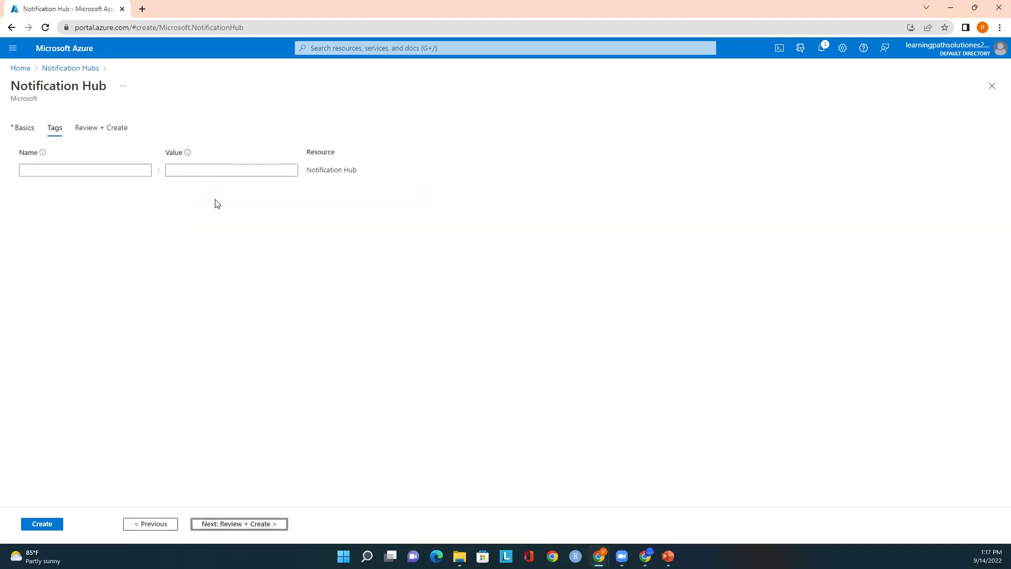
left_click(243, 525)
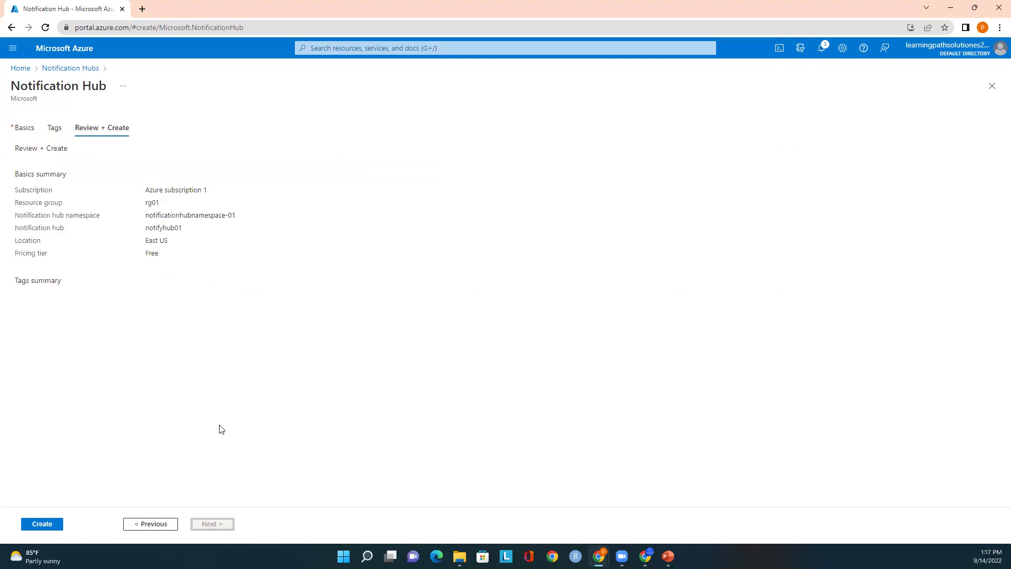
left_click(48, 523)
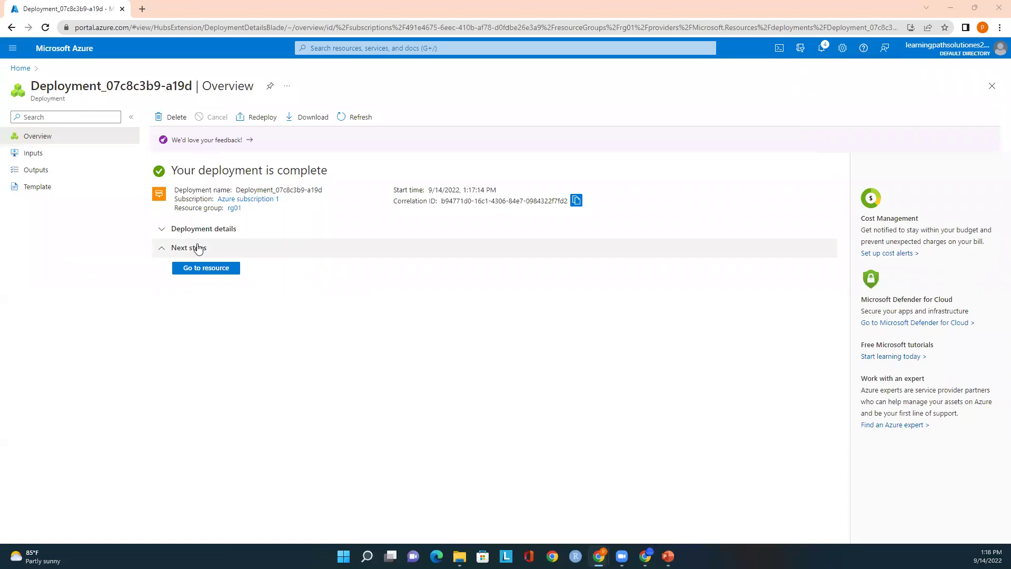
Step: Open the deployed notifyhub01 resource and examine its overview and access policies
left_click(192, 270)
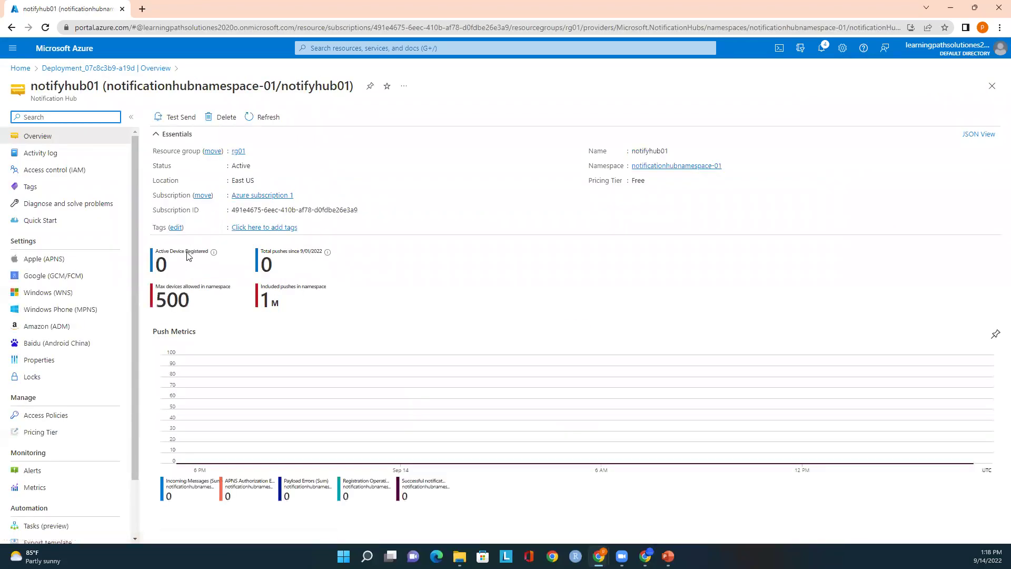
left_click(66, 419)
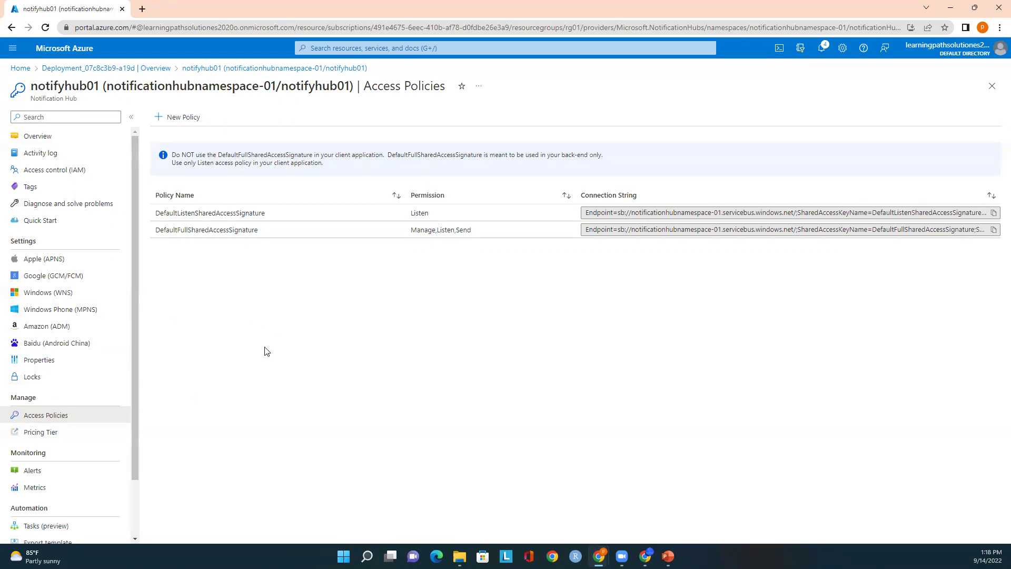
left_click(25, 71)
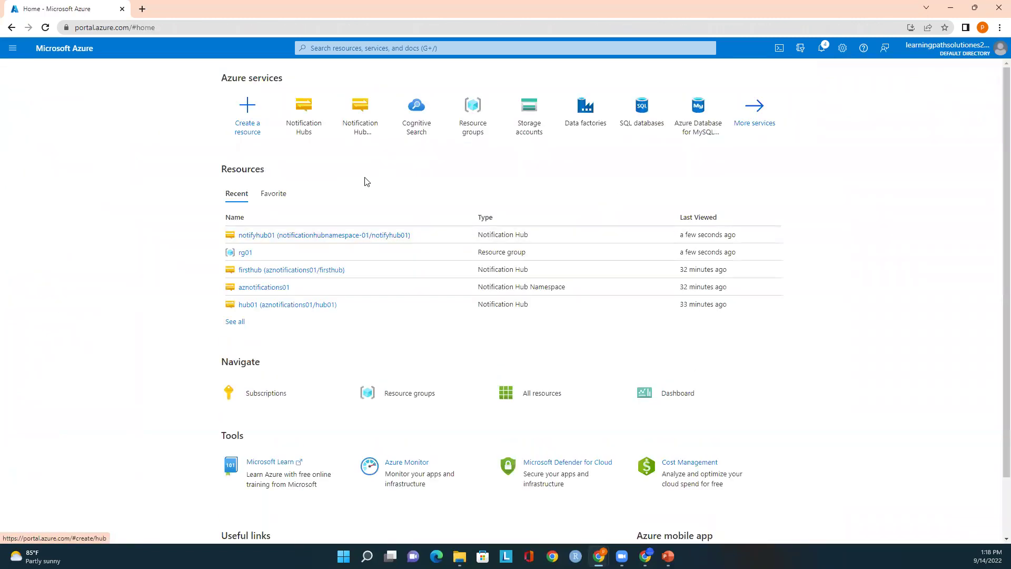
Step: Find the Notification Hub Namespaces service and open notificationhubnamespace-01
left_click(356, 49)
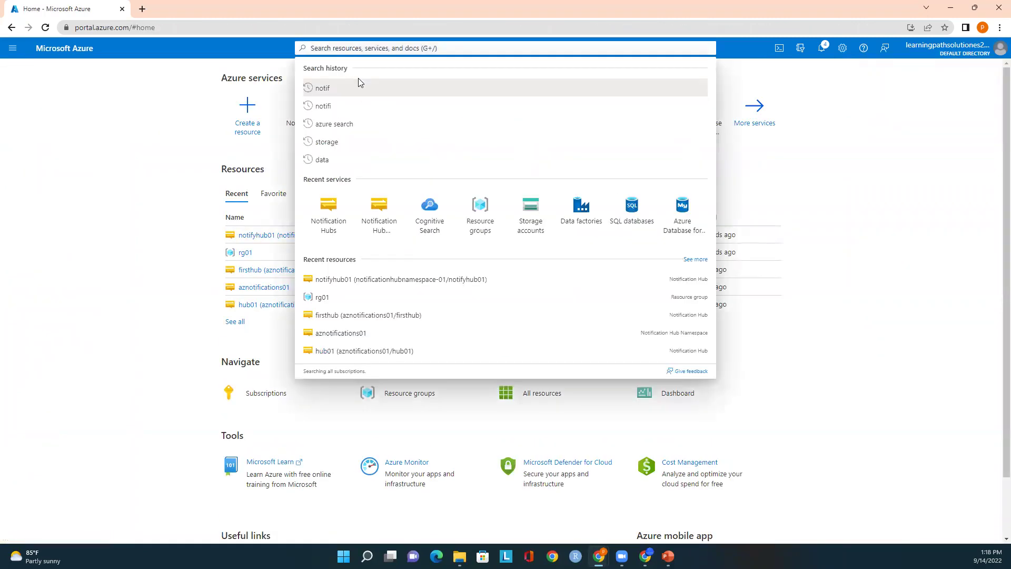
type("no")
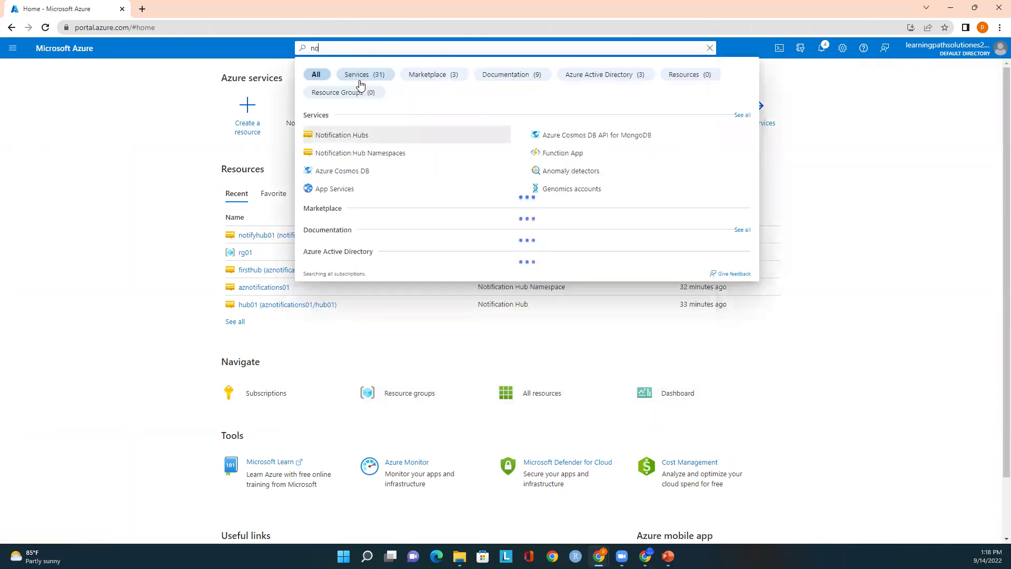
left_click(372, 154)
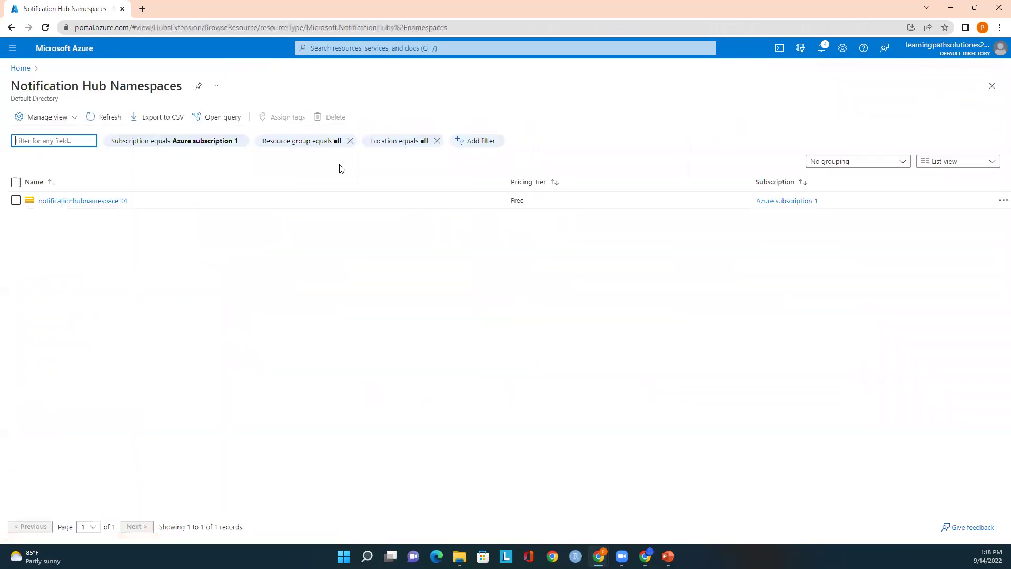
left_click(104, 201)
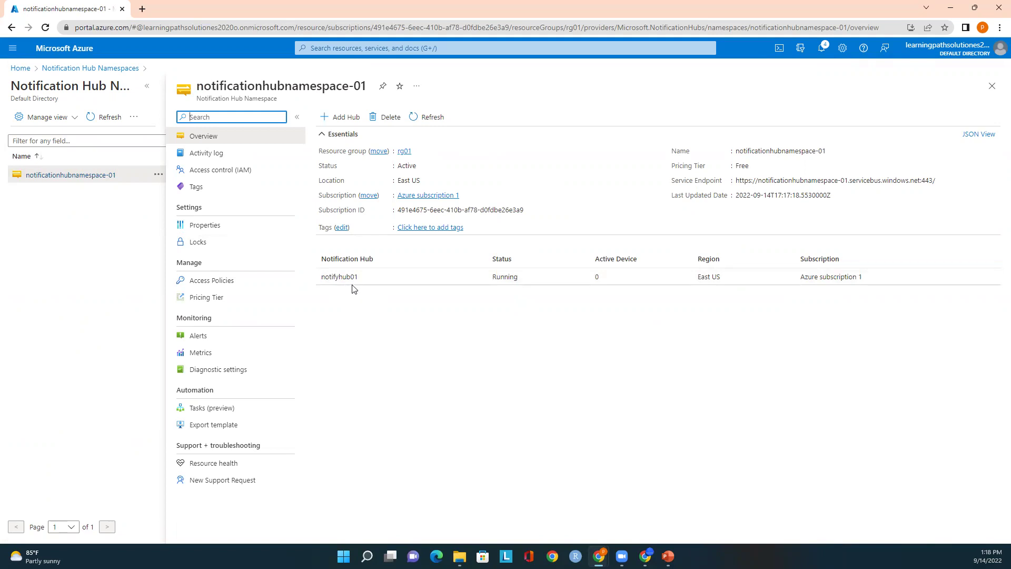
Step: Try to add a second notification hub named notifyhub02 to the namespace and refresh the overview
left_click(342, 121)
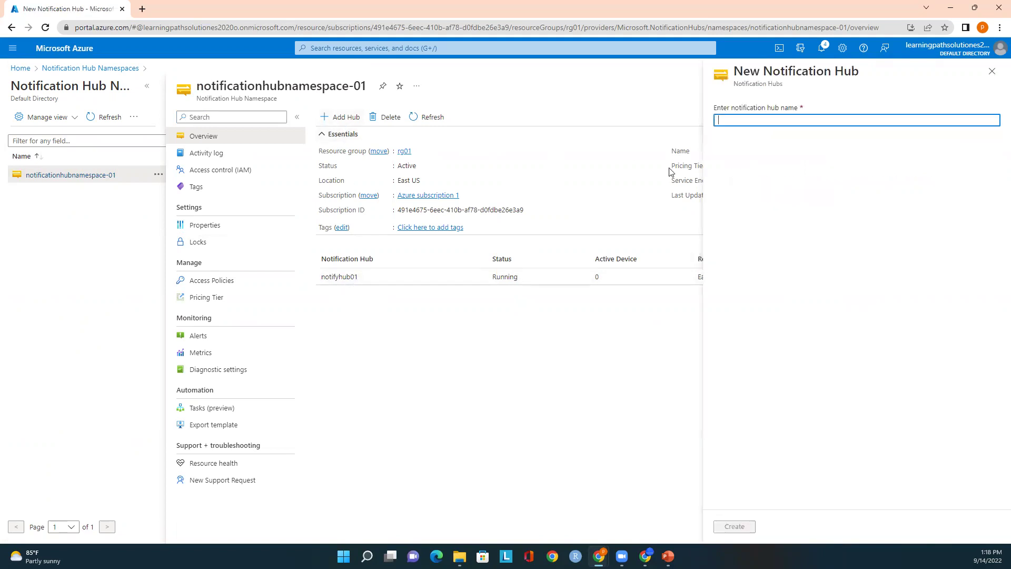
type("notifyhub02")
left_click(733, 528)
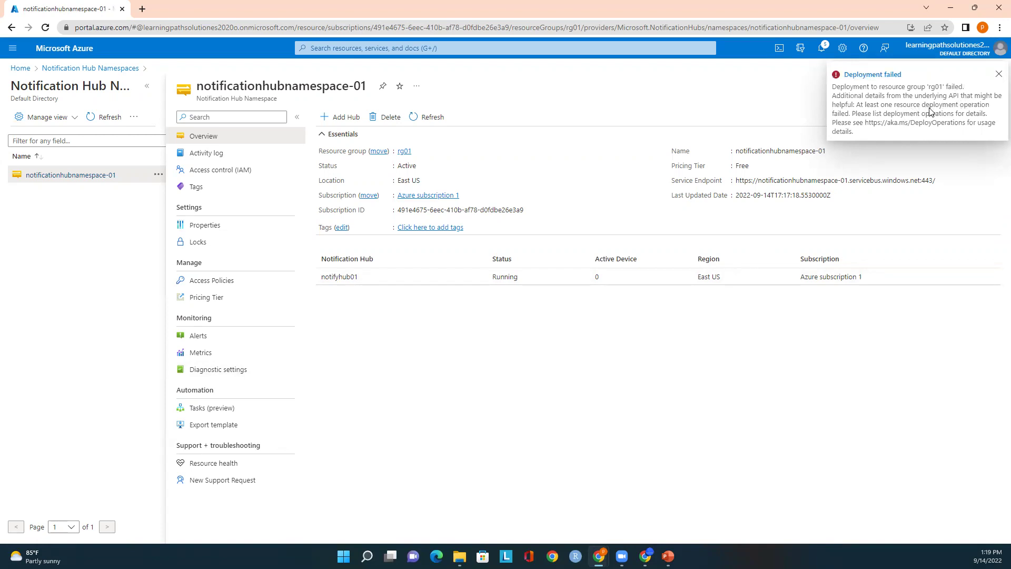
left_click(997, 74)
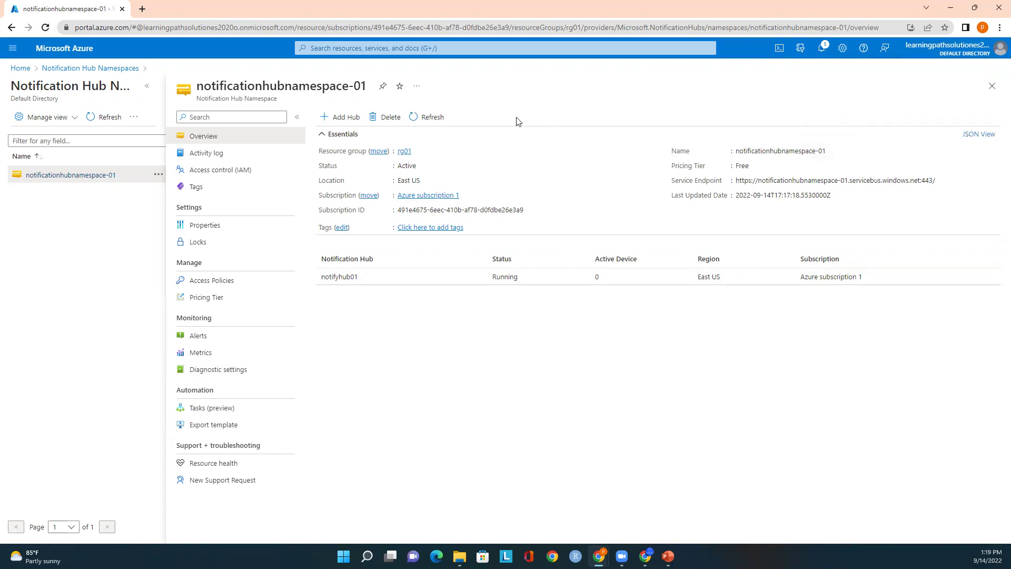
left_click(431, 118)
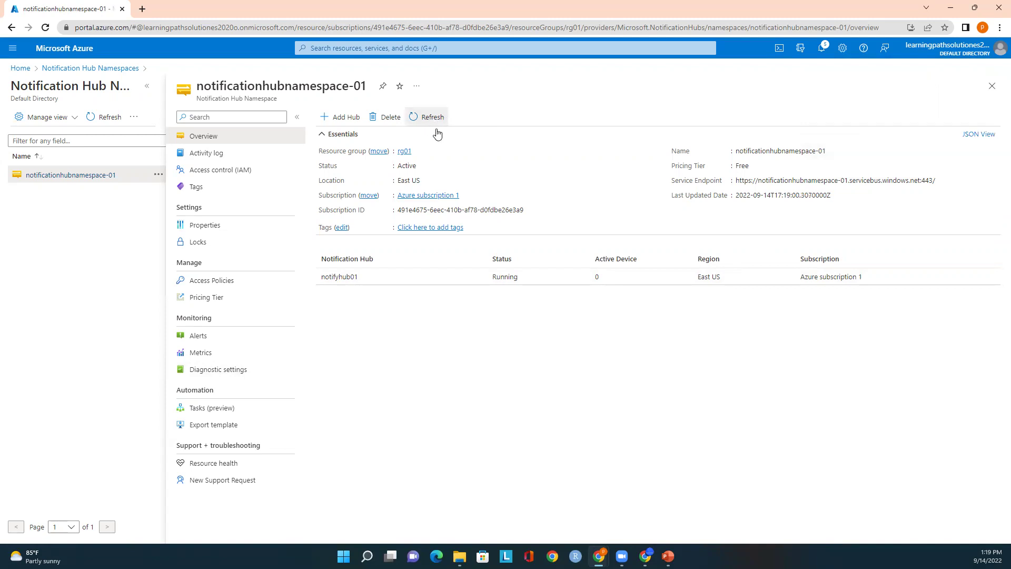
Step: Add a notification hub named hub02 to notificationhubnamespace-01 and open it from the refreshed hub list
left_click(341, 117)
type("hub02")
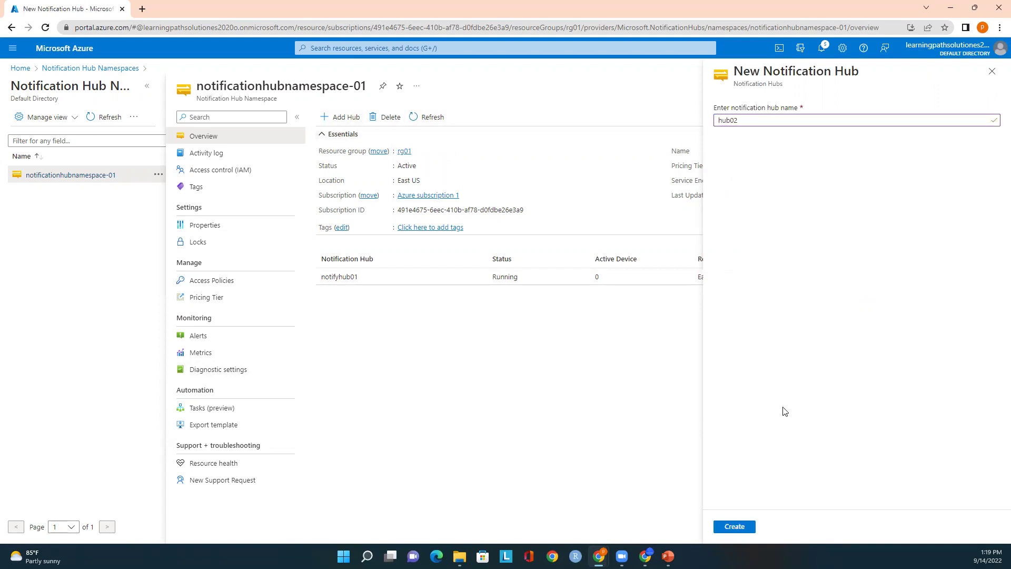
left_click(735, 527)
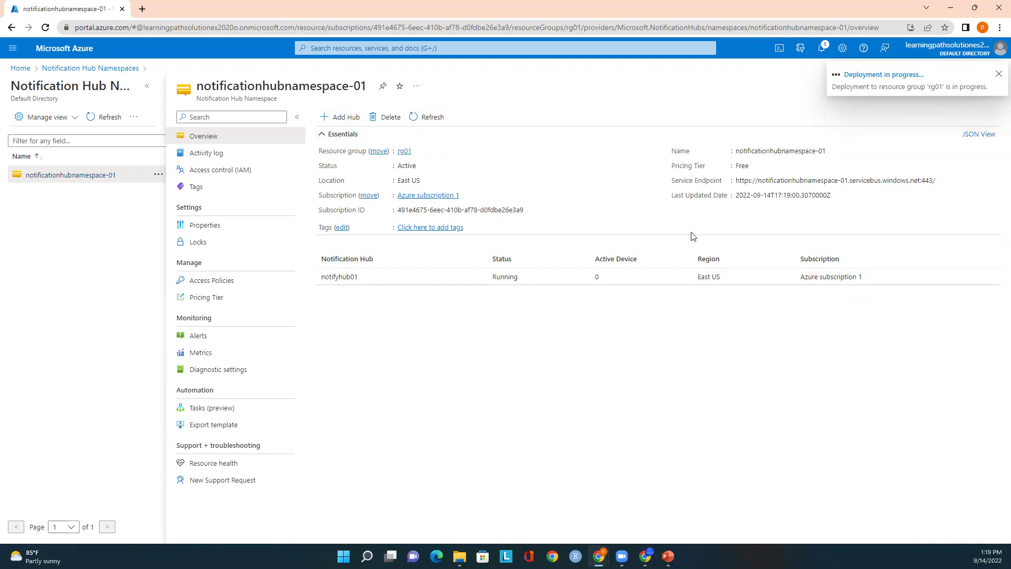
left_click(428, 117)
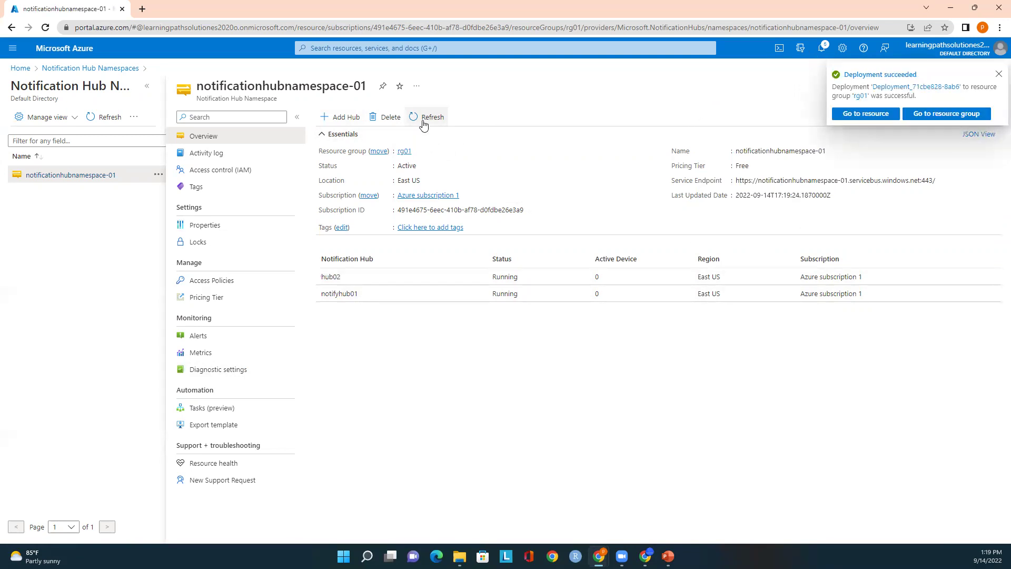
left_click(334, 278)
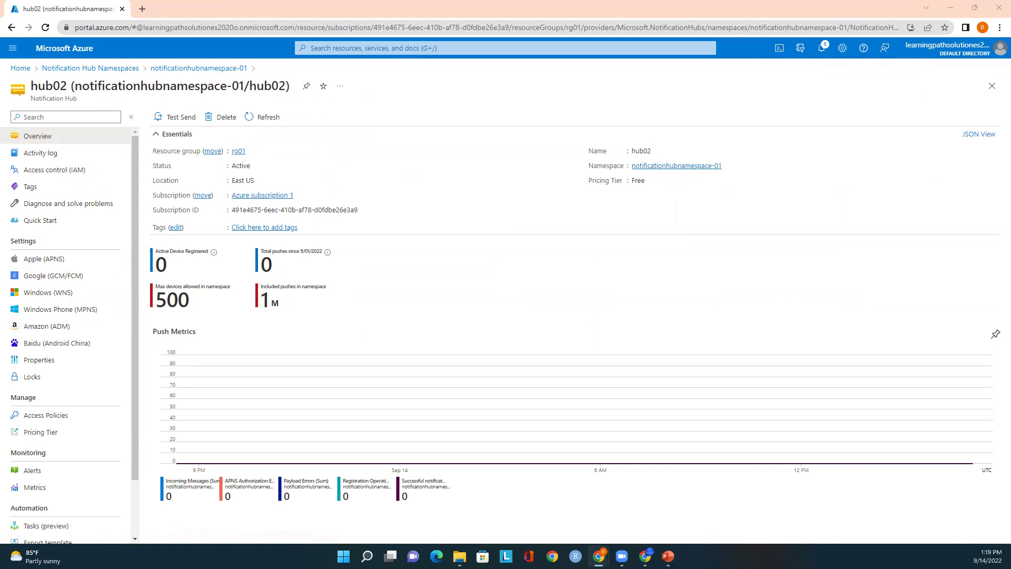
Step: Examine hub02's Apple (APNS) settings, comparing the Certificate and Token authentication modes and trying the Production and Sandbox application modes
left_click(44, 260)
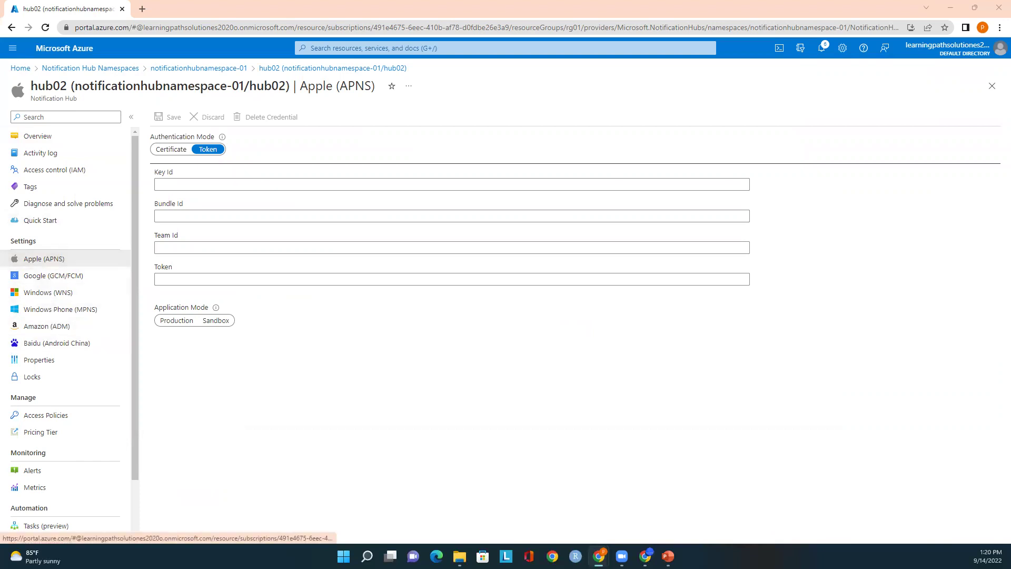
left_click(169, 152)
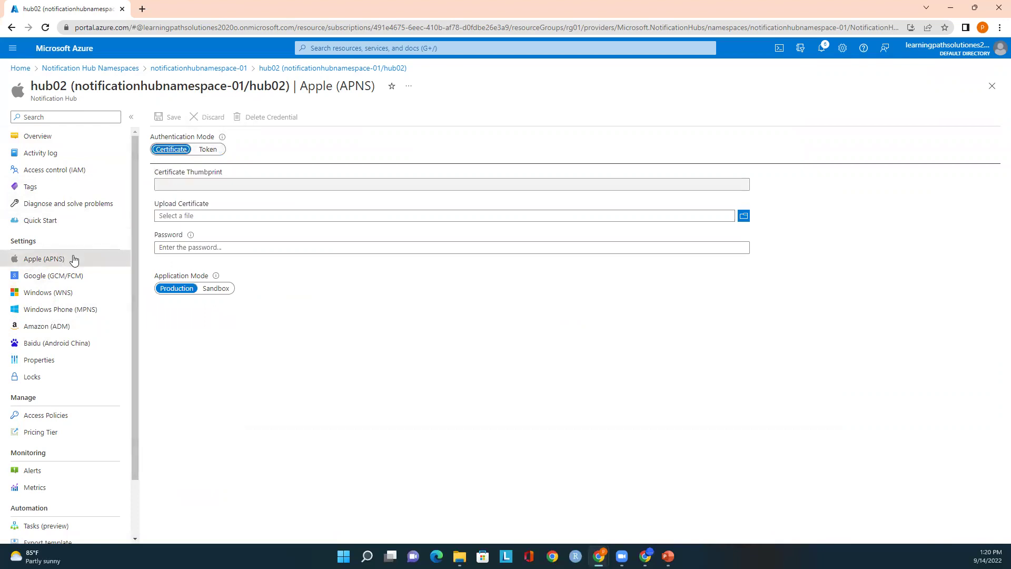
left_click(203, 150)
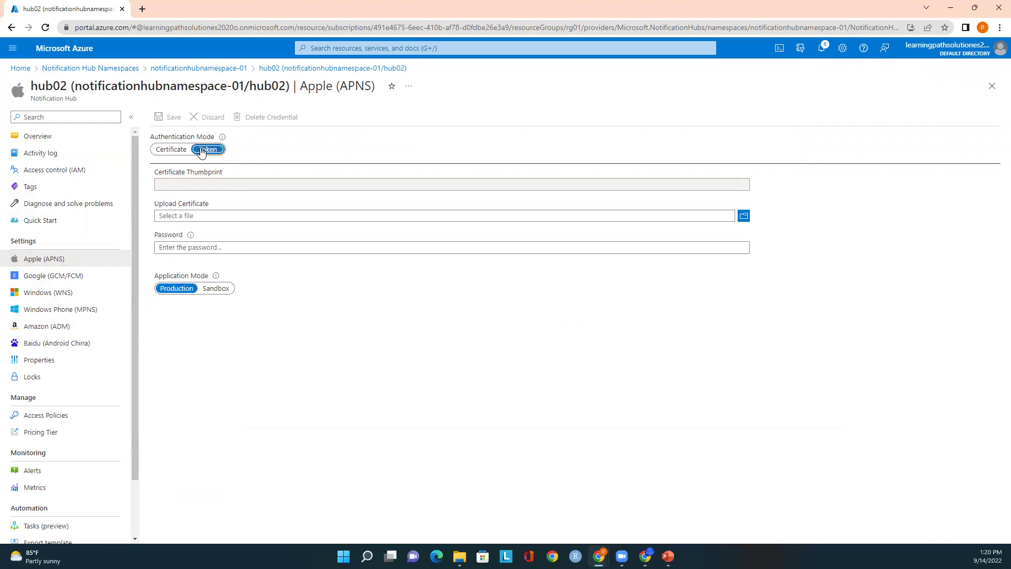
left_click(176, 323)
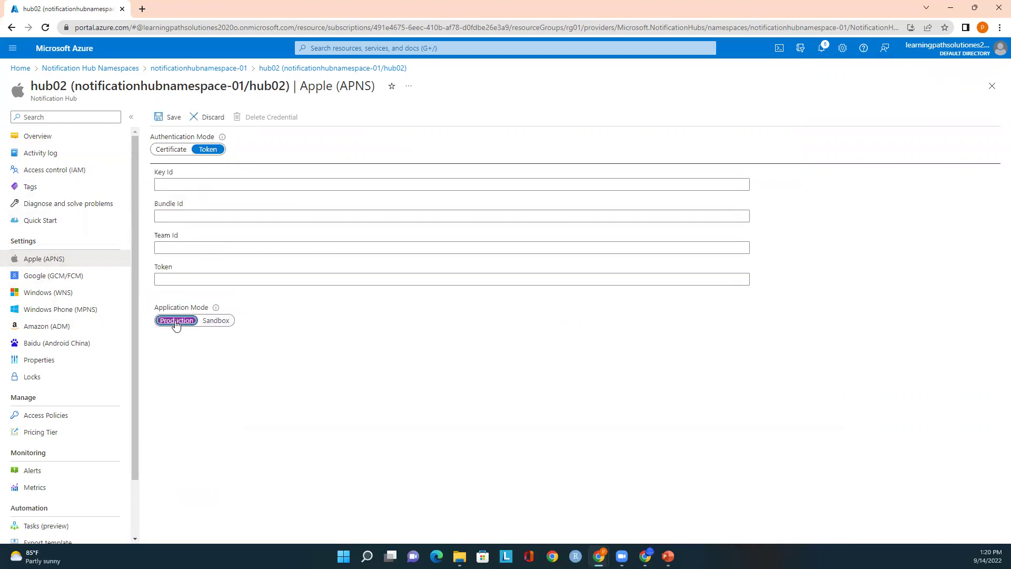
left_click(211, 322)
Step: Discard the unsaved Apple edits to view hub02's Google (GCM/FCM) settings, and return to the Apple (APNS) settings
left_click(66, 276)
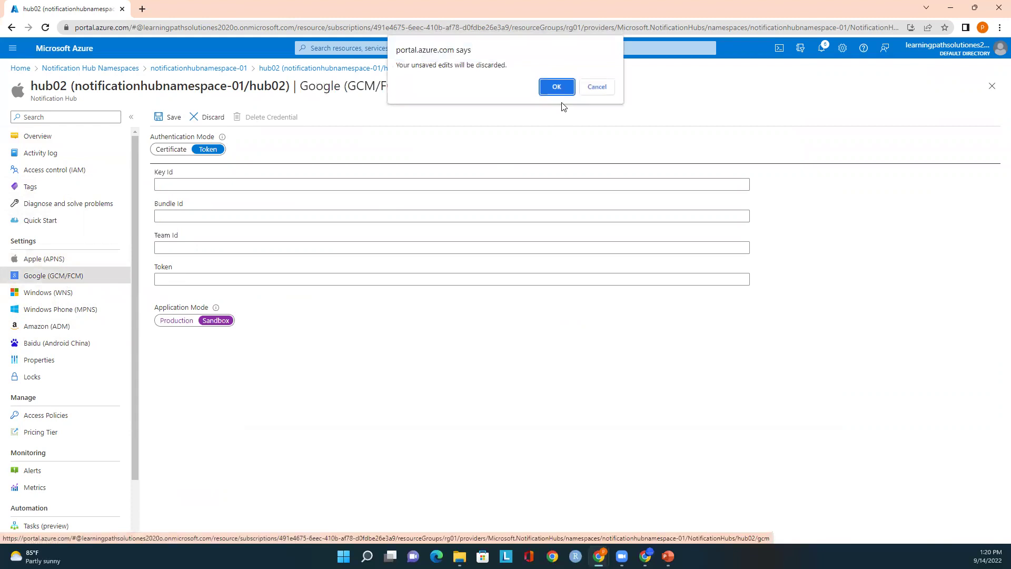
left_click(557, 86)
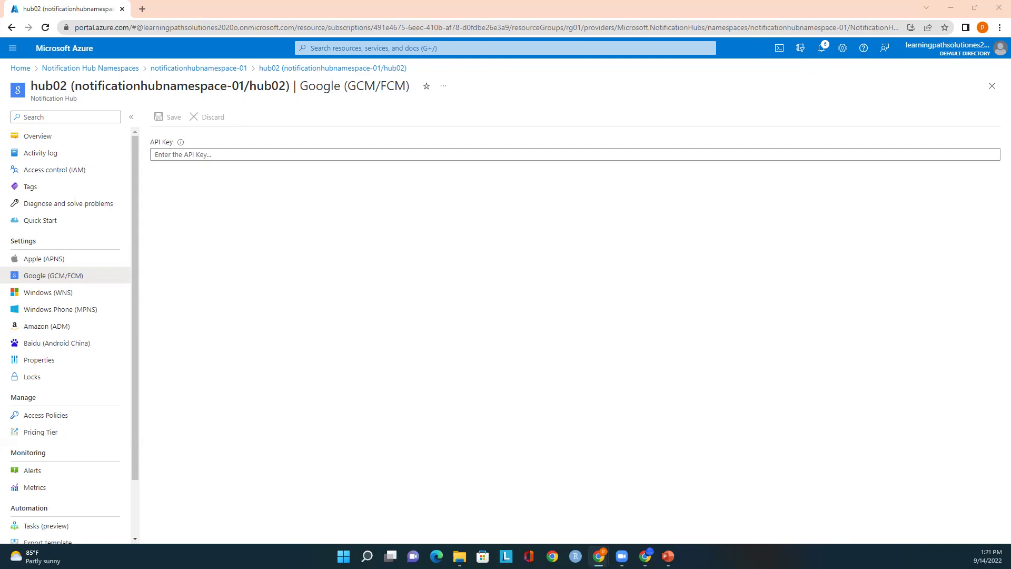
left_click(47, 261)
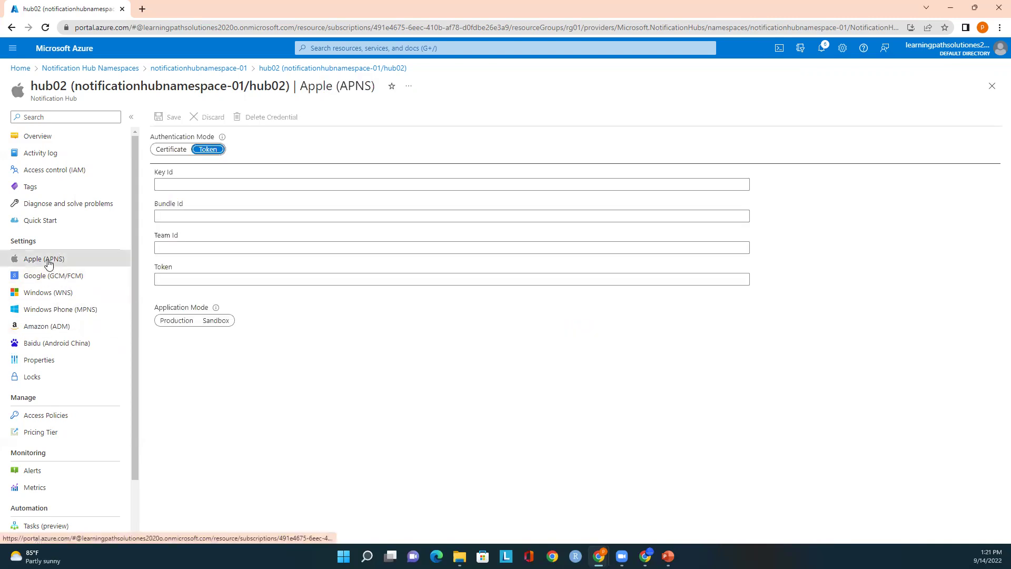